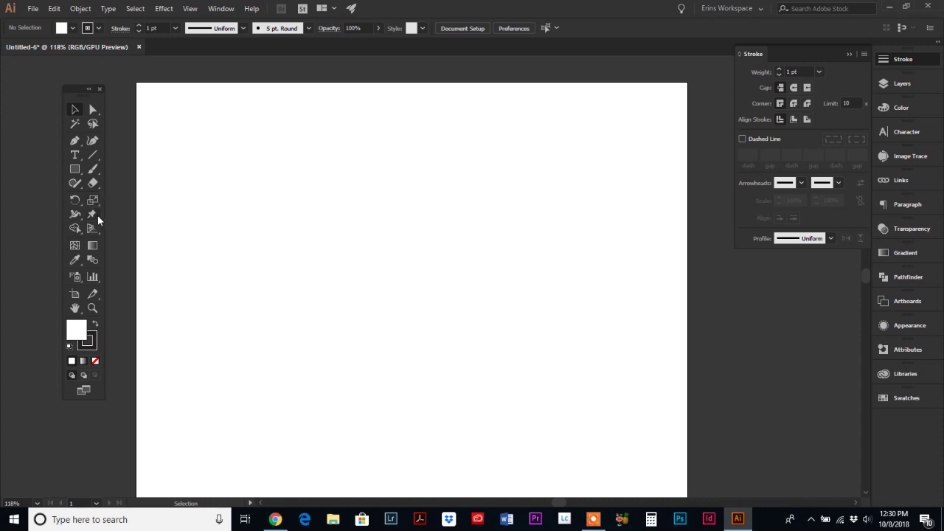
- Pick the Eraser and view the Scissors and Knife tools grouped with it
{"action": "left_click", "coordinate": [93, 185]}
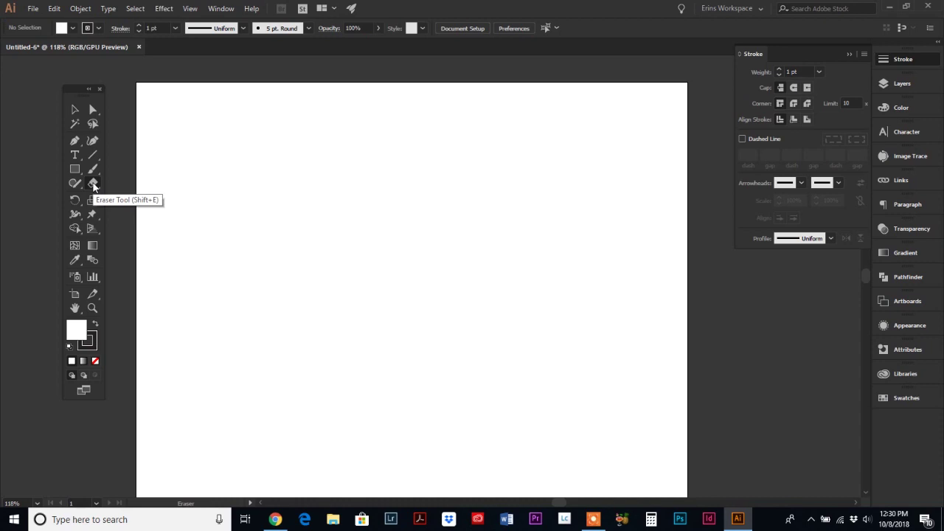
{"action": "left_click", "coordinate": [93, 186]}
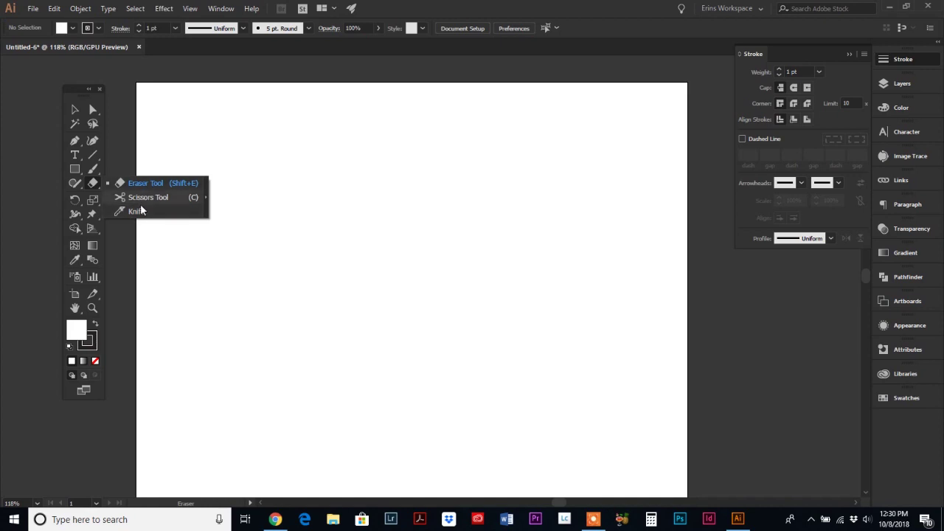
{"action": "left_click", "coordinate": [96, 186]}
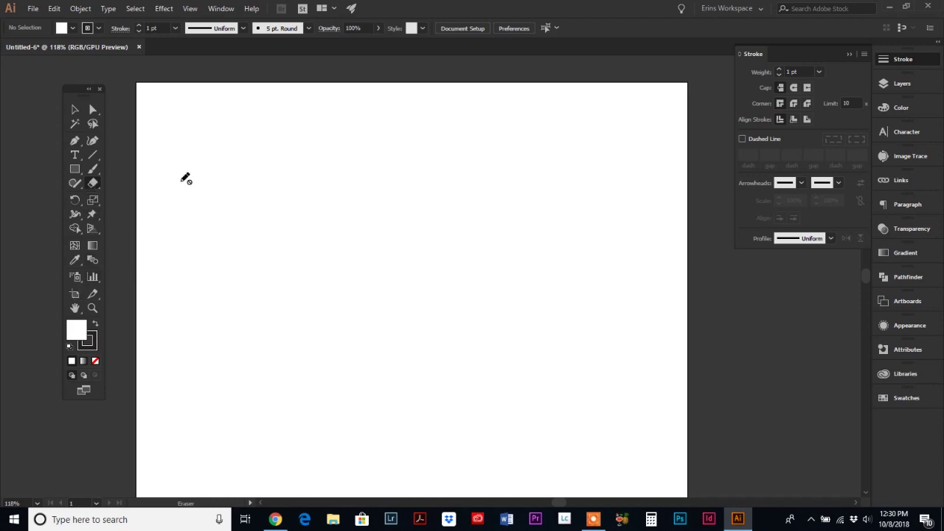
- Show the Color panel in the dock and expand the Rectangle tool group
{"action": "left_click", "coordinate": [902, 108]}
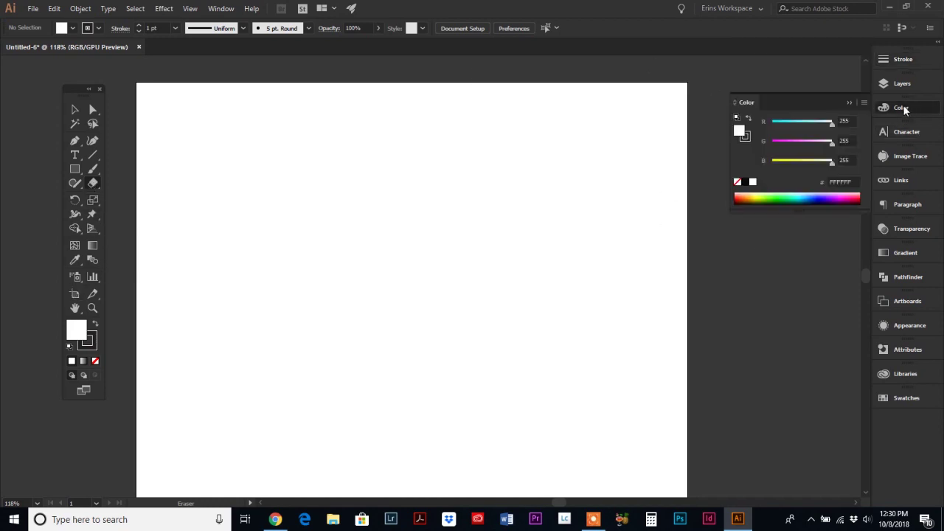
{"action": "left_click", "coordinate": [74, 169]}
{"action": "left_click", "coordinate": [74, 169]}
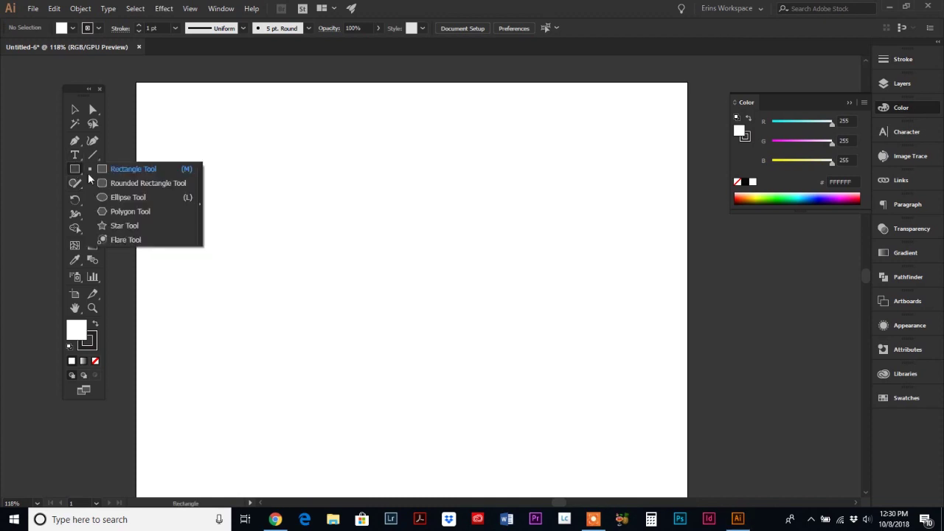
- Draw a five-pointed star with the Star tool and move it to the artboard centre
{"action": "left_click", "coordinate": [112, 226]}
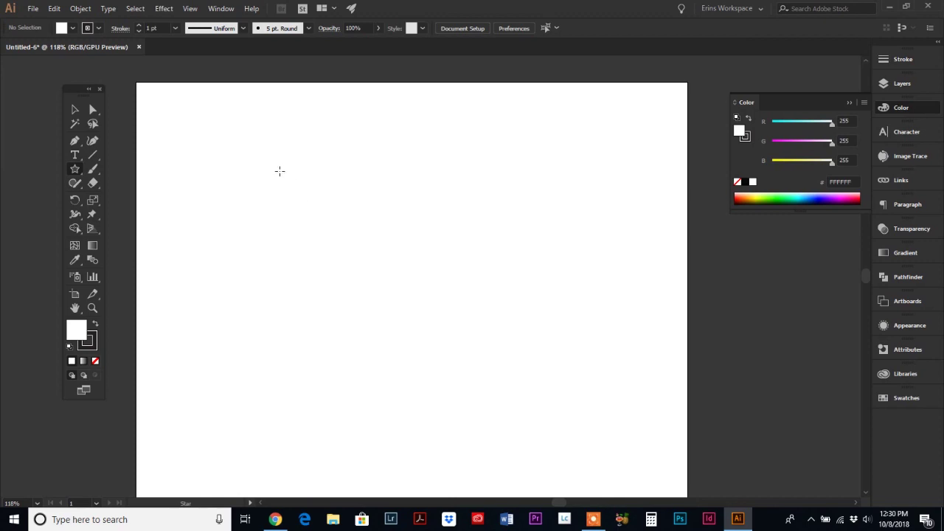
{"action": "left_click_drag", "start_coordinate": [250, 160], "coordinate": [322, 238]}
{"action": "left_click", "coordinate": [76, 110]}
{"action": "left_click_drag", "start_coordinate": [283, 124], "coordinate": [420, 226]}
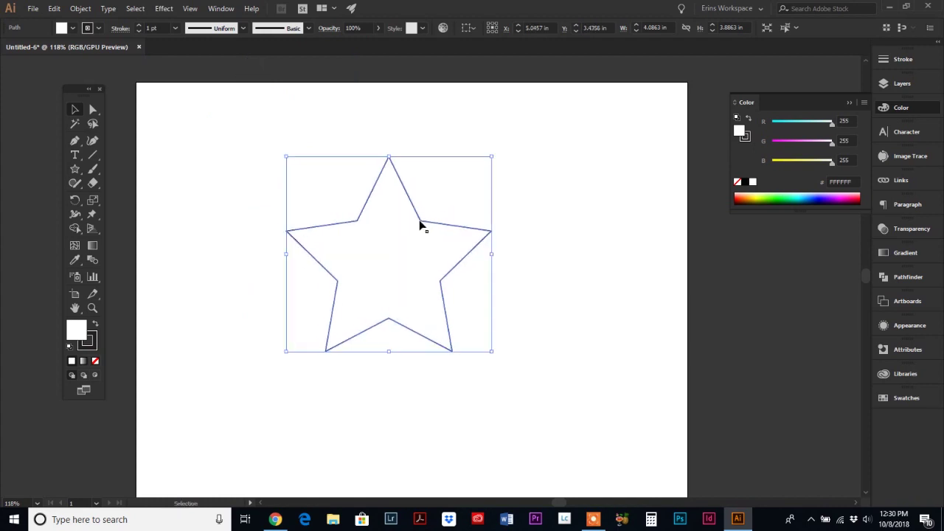
- Swap fill and stroke, fill the star red (B9001A), and deselect it
{"action": "left_click", "coordinate": [96, 325]}
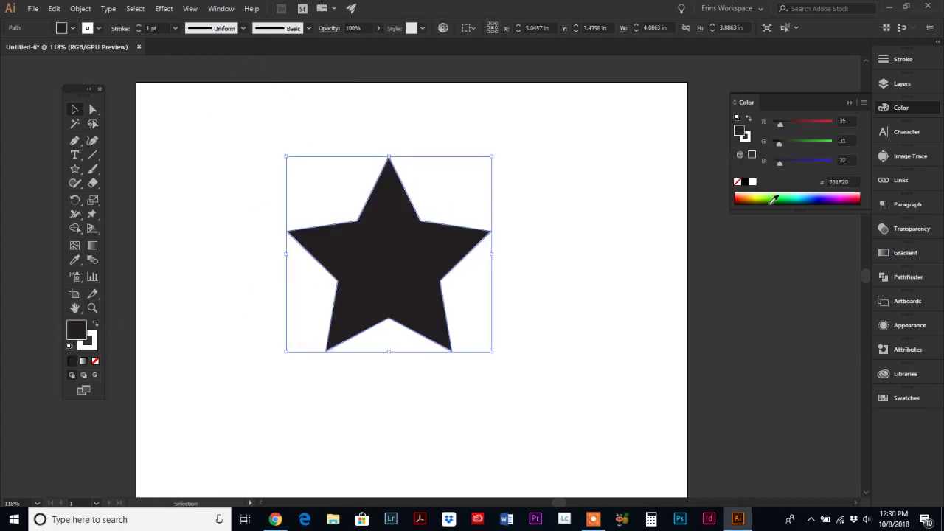
{"action": "left_click", "coordinate": [857, 199]}
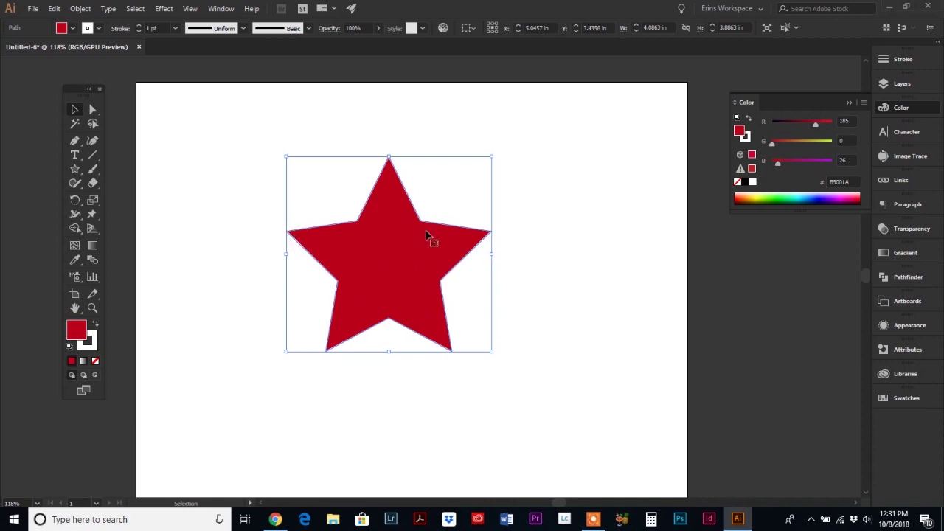
{"action": "left_click", "coordinate": [252, 274]}
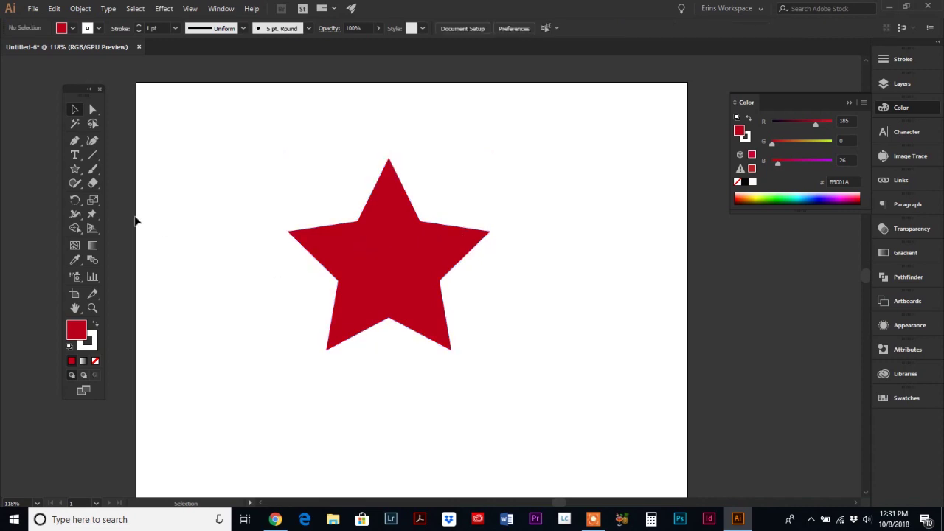
- Select the Eraser tool and adjust its size with the [ and ] keys
{"action": "left_click", "coordinate": [92, 183]}
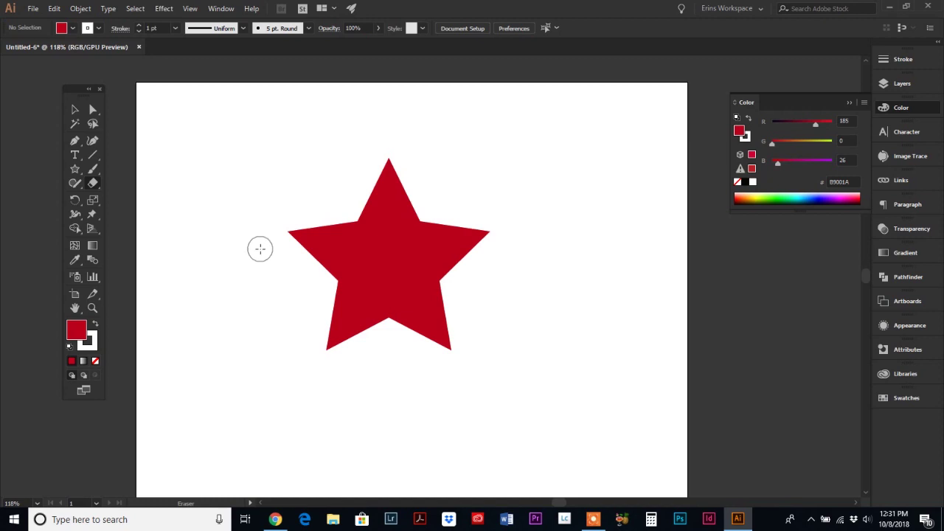
{"action": "key", "text": "bracketleft"}
{"action": "key", "text": "bracketleft"}
{"action": "key", "text": "bracketleft"}
{"action": "key", "text": "bracketleft"}
{"action": "key", "text": "bracketleft"}
{"action": "key", "text": "bracketleft"}
{"action": "key", "text": "bracketright"}
{"action": "key", "text": "bracketright"}
{"action": "key", "text": "bracketright"}
{"action": "key", "text": "bracketright"}
{"action": "key", "text": "bracketright"}
{"action": "key", "text": "bracketright"}
{"action": "key", "text": "bracketright"}
{"action": "key", "text": "bracketright"}
{"action": "key", "text": "bracketleft"}
{"action": "key", "text": "bracketleft"}
{"action": "key", "text": "bracketleft"}
{"action": "key", "text": "bracketleft"}
{"action": "key", "text": "bracketleft"}
{"action": "key", "text": "bracketleft"}
- Clip the star's left, top, right, lower-right and lower-left tips with the Eraser
{"action": "left_click", "coordinate": [289, 231]}
{"action": "left_click", "coordinate": [388, 160]}
{"action": "left_click", "coordinate": [488, 233]}
{"action": "left_click", "coordinate": [449, 349]}
{"action": "left_click", "coordinate": [330, 348]}
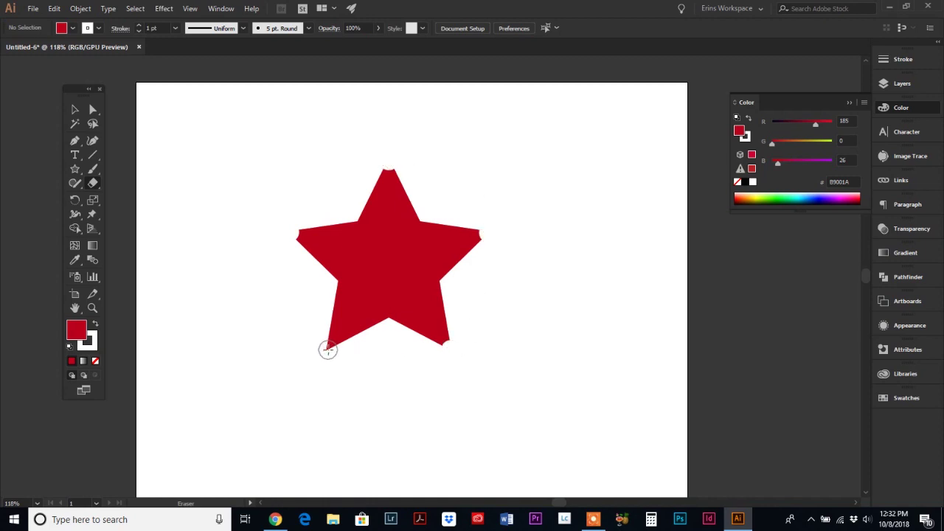
{"action": "left_click", "coordinate": [330, 348]}
- Check the star in Outline view, enlarge the Eraser, and erase a round centre hole
{"action": "key", "text": "ctrl+y"}
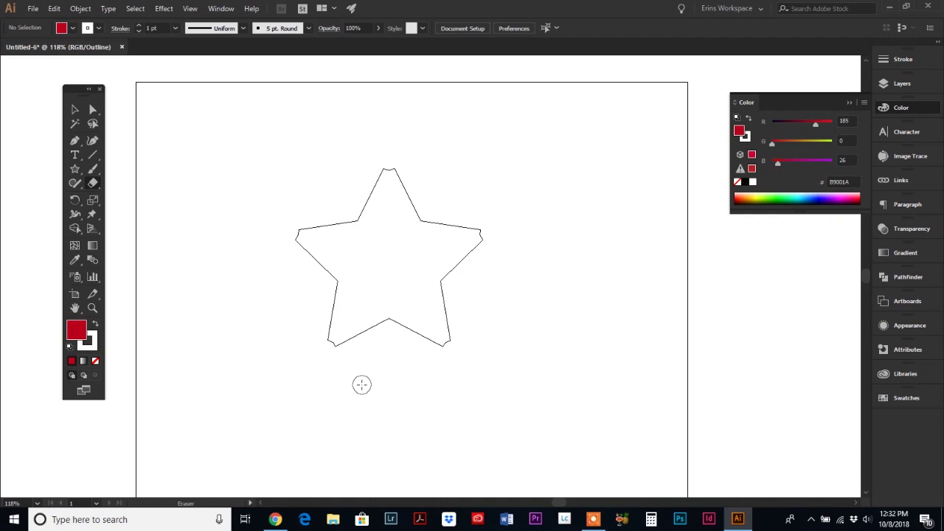
{"action": "key", "text": "ctrl+y"}
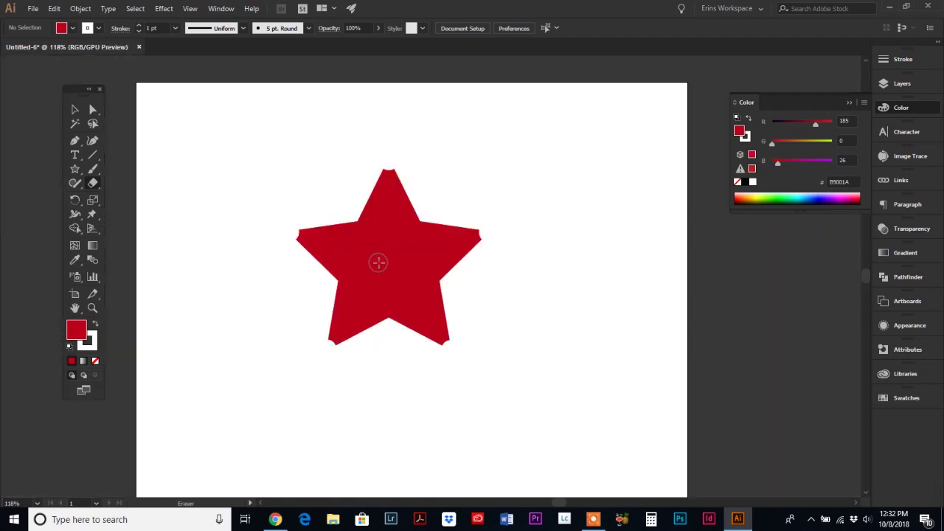
{"action": "key", "text": "bracketright"}
{"action": "key", "text": "bracketright"}
{"action": "key", "text": "bracketright"}
{"action": "key", "text": "bracketright"}
{"action": "key", "text": "bracketright"}
{"action": "key", "text": "bracketright"}
{"action": "key", "text": "bracketright"}
{"action": "left_click", "coordinate": [389, 258]}
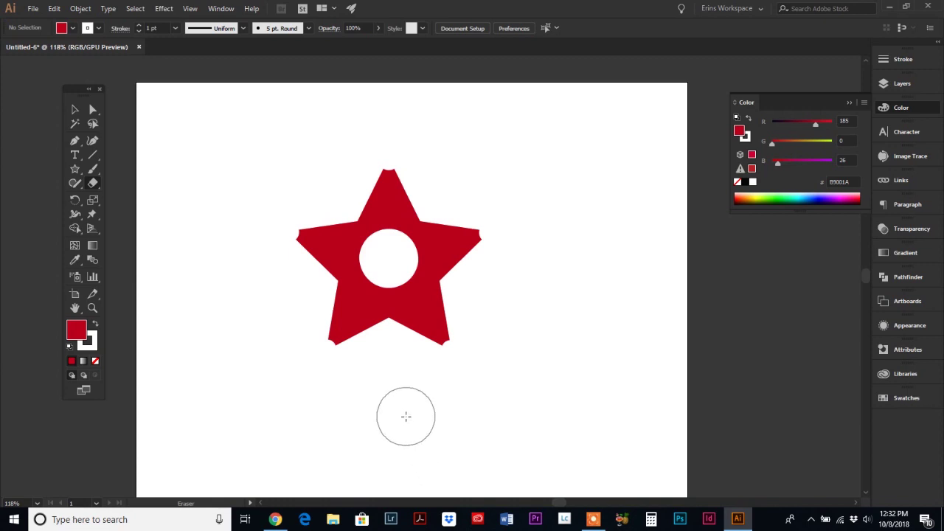
- Shrink the Eraser, scribble zigzag cuts across the star, and check in Outline view
{"action": "key", "text": "bracketleft"}
{"action": "key", "text": "bracketleft"}
{"action": "key", "text": "bracketleft"}
{"action": "key", "text": "bracketleft"}
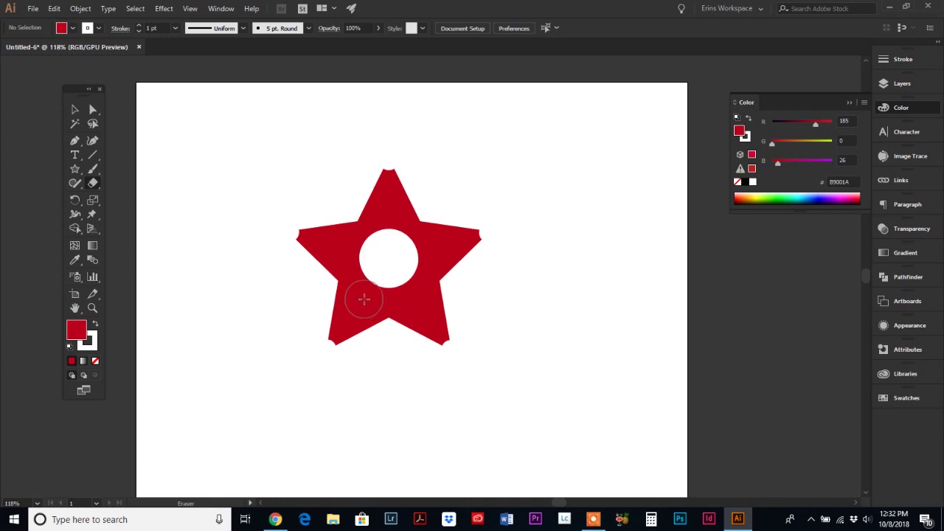
{"action": "key", "text": "bracketleft"}
{"action": "key", "text": "bracketleft"}
{"action": "key", "text": "bracketleft"}
{"action": "mouse_move", "coordinate": [373, 188]}
{"action": "left_mouse_down"}
{"action": "mouse_move", "coordinate": [437, 204]}
{"action": "mouse_move", "coordinate": [442, 254]}
{"action": "mouse_move", "coordinate": [385, 316]}
{"action": "mouse_move", "coordinate": [443, 340]}
{"action": "left_mouse_up"}
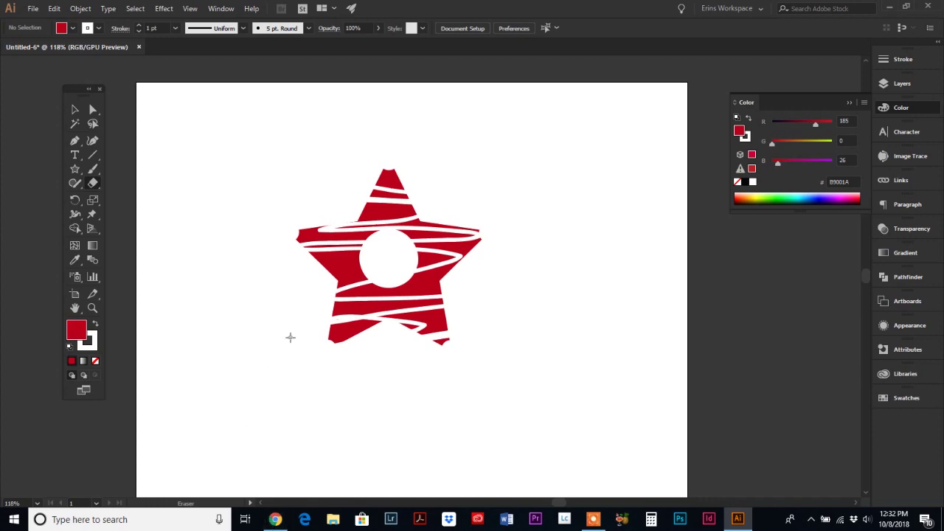
{"action": "key", "text": "ctrl+y"}
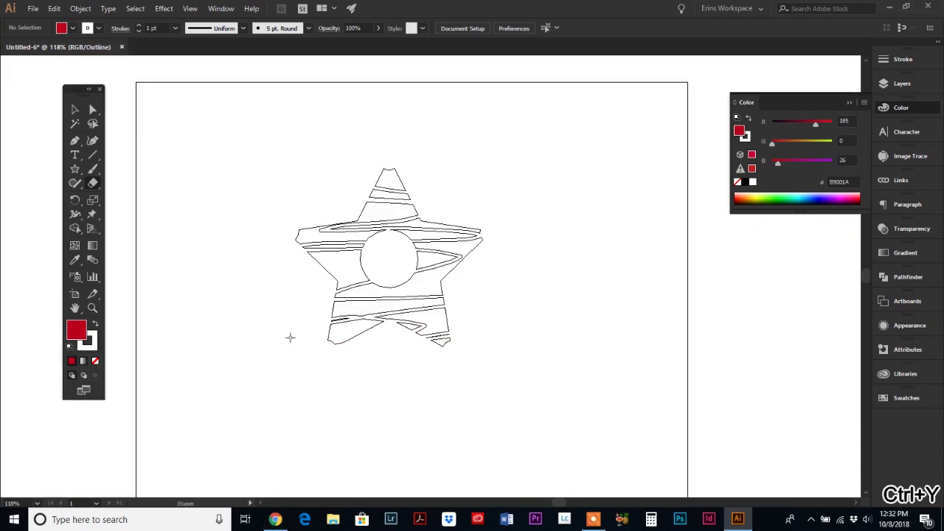
- Zoom into the star's middle and test-pull a cut piece, then undo the move
{"action": "left_click", "coordinate": [91, 306]}
{"action": "left_click_drag", "start_coordinate": [334, 275], "coordinate": [422, 319]}
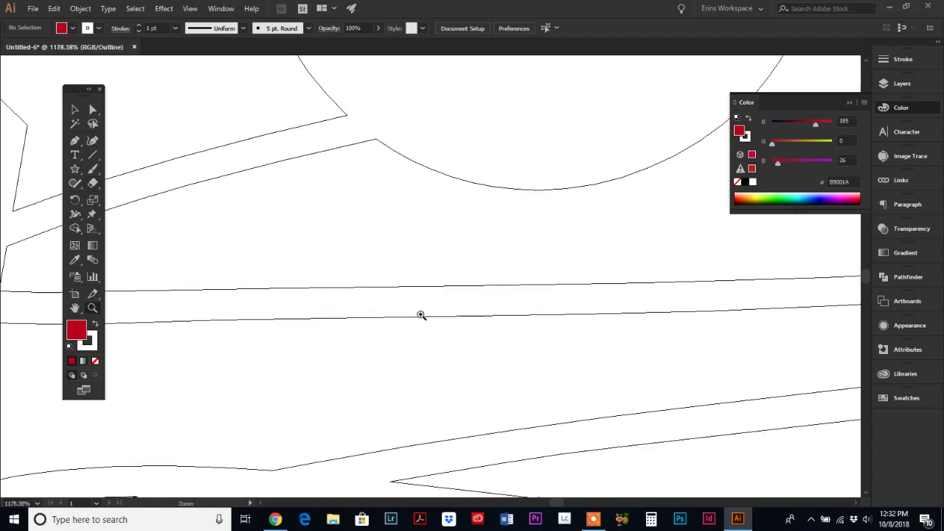
{"action": "key", "text": "ctrl+minus"}
{"action": "key", "text": "ctrl+minus"}
{"action": "key", "text": "ctrl+minus"}
{"action": "key", "text": "ctrl+minus"}
{"action": "key", "text": "ctrl+y"}
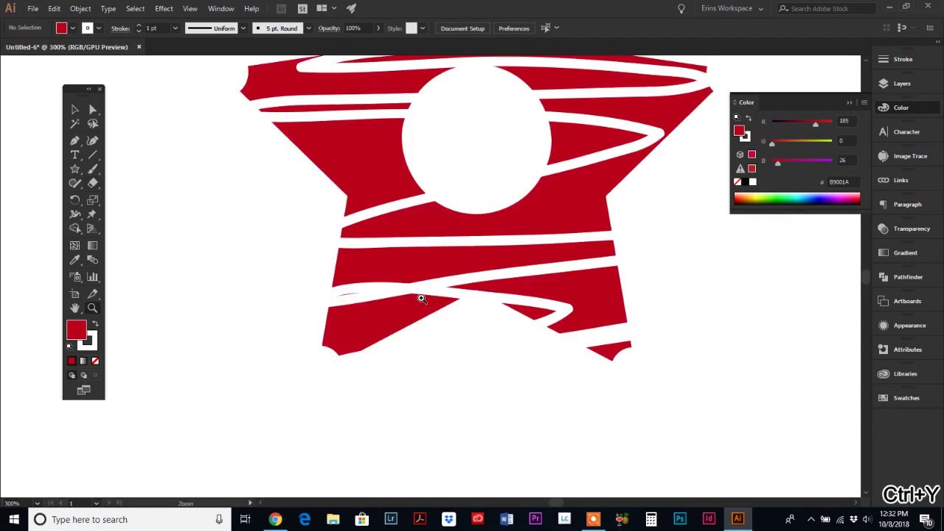
{"action": "left_click", "coordinate": [92, 109]}
{"action": "scroll", "coordinate": [165, 194], "scroll_direction": "up", "scroll_amount": 3}
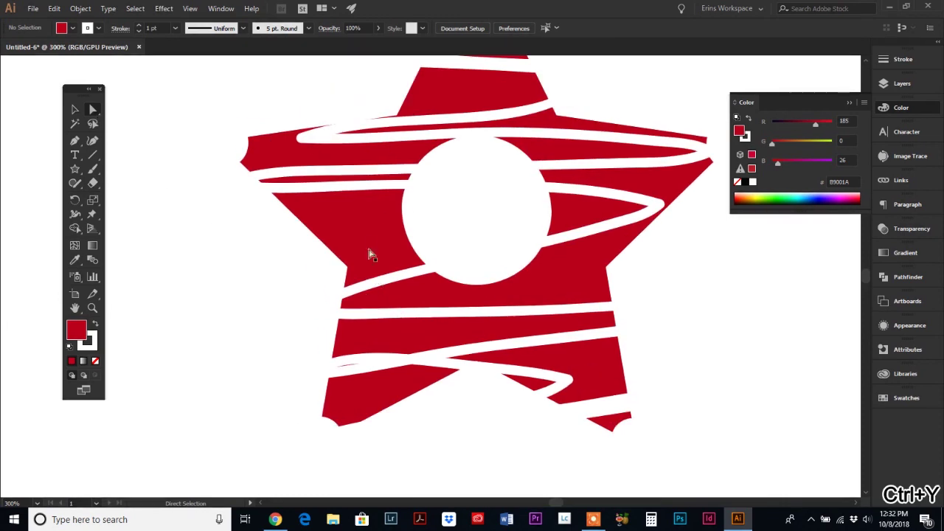
{"action": "left_click_drag", "start_coordinate": [369, 247], "coordinate": [346, 273]}
{"action": "key", "text": "ctrl+z"}
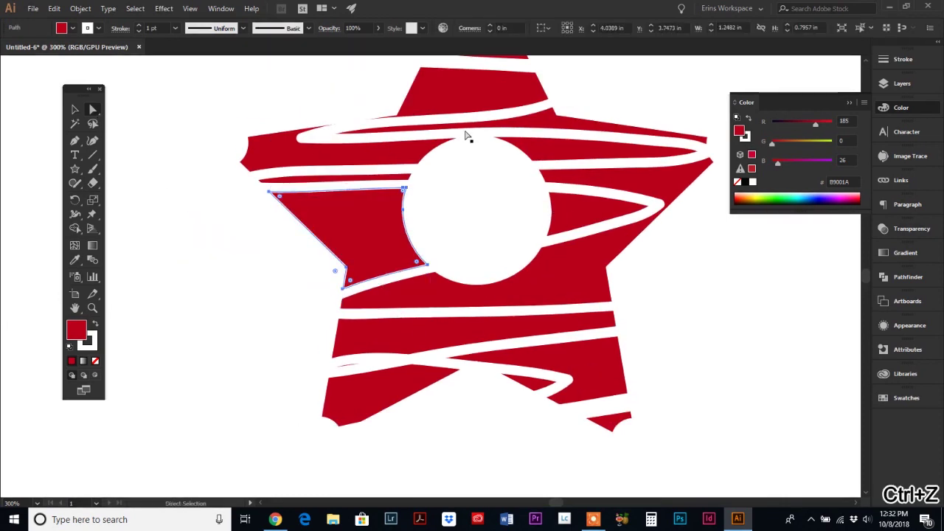
- Move the erased star to the artboard's right edge and draw a larger new star
{"action": "scroll", "coordinate": [467, 139], "scroll_direction": "up", "scroll_amount": 2}
{"action": "key", "text": "ctrl+0"}
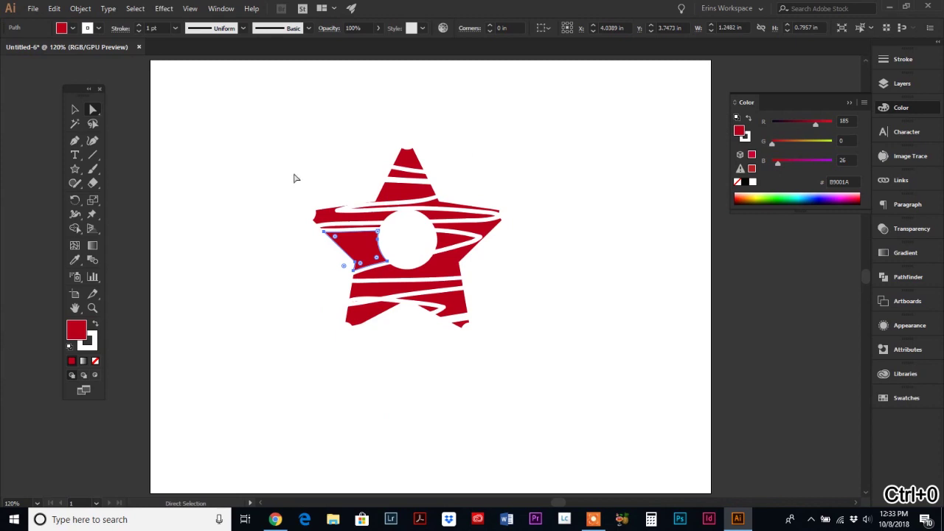
{"action": "left_click_drag", "start_coordinate": [277, 121], "coordinate": [531, 360]}
{"action": "left_click", "coordinate": [75, 110]}
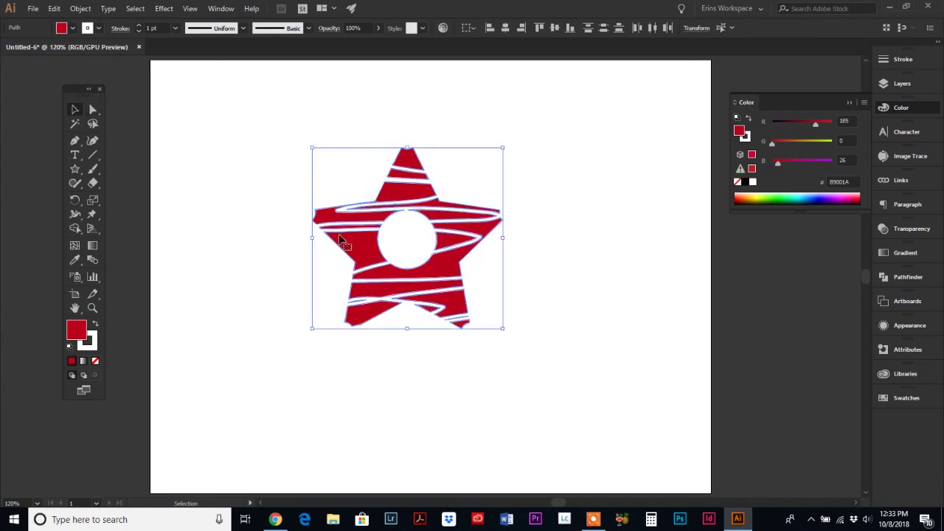
{"action": "left_click_drag", "start_coordinate": [345, 243], "coordinate": [773, 333]}
{"action": "left_click", "coordinate": [75, 169]}
{"action": "left_click_drag", "start_coordinate": [394, 259], "coordinate": [541, 185]}
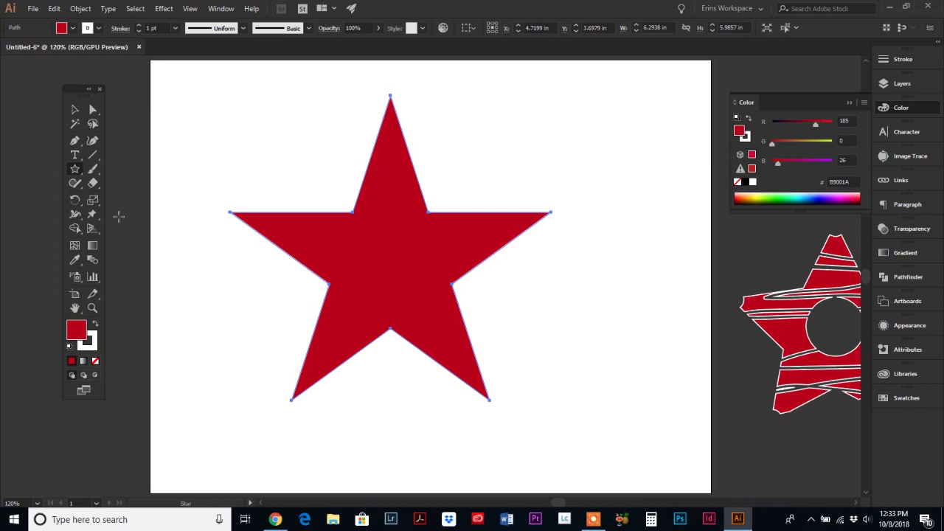
- Choose the Knife from the Eraser group and deselect the new large red star
{"action": "left_click", "coordinate": [92, 184]}
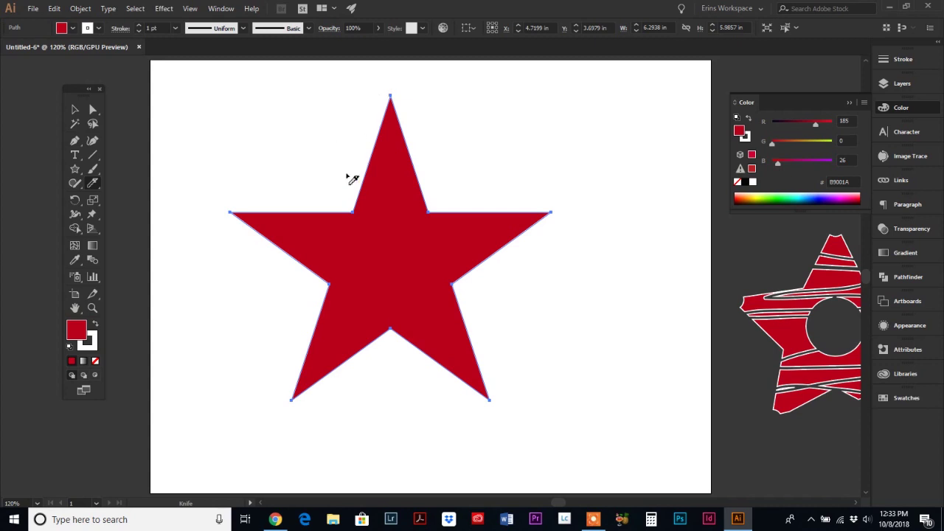
{"action": "left_click", "coordinate": [75, 109]}
{"action": "left_click", "coordinate": [247, 141]}
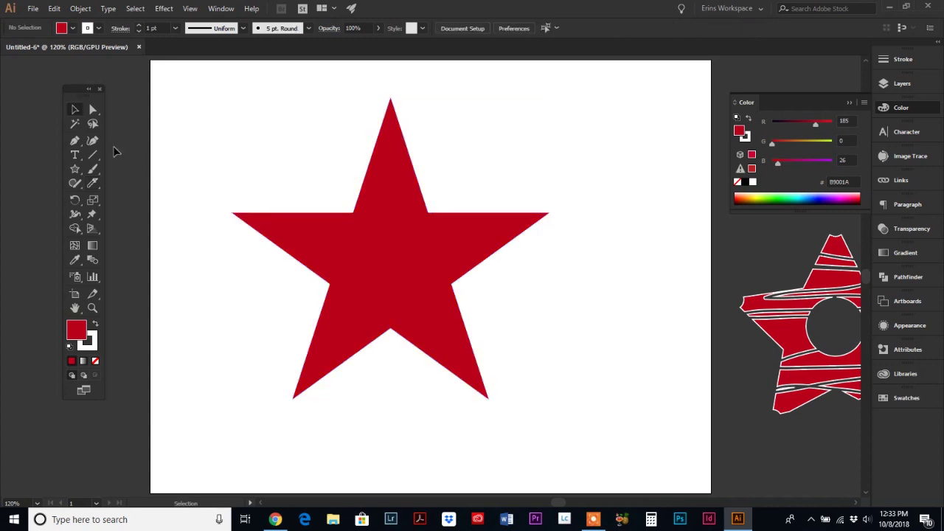
- Cut Knife loops around the star's top, right, bottom-right, bottom-left and left points
{"action": "left_click", "coordinate": [92, 184]}
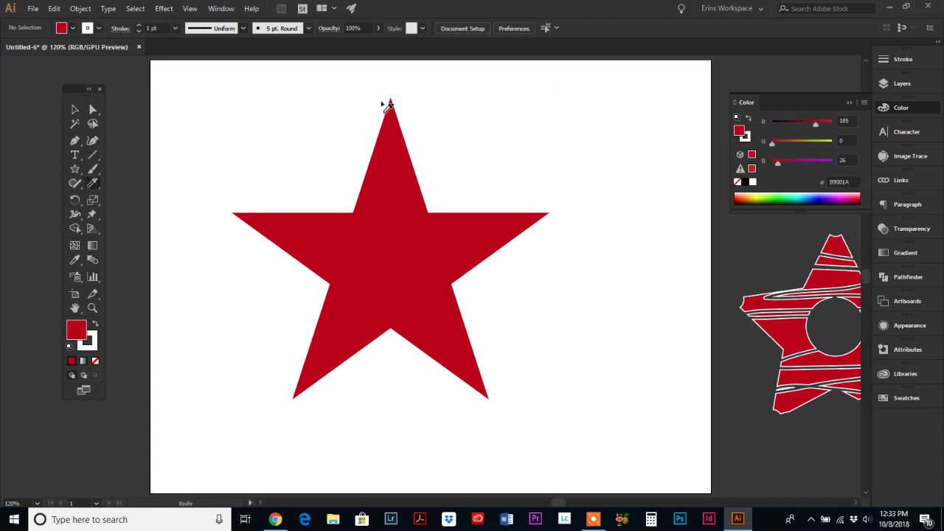
{"action": "mouse_move", "coordinate": [383, 103]}
{"action": "left_mouse_down"}
{"action": "mouse_move", "coordinate": [406, 99]}
{"action": "mouse_move", "coordinate": [377, 103]}
{"action": "mouse_move", "coordinate": [390, 104]}
{"action": "left_mouse_up"}
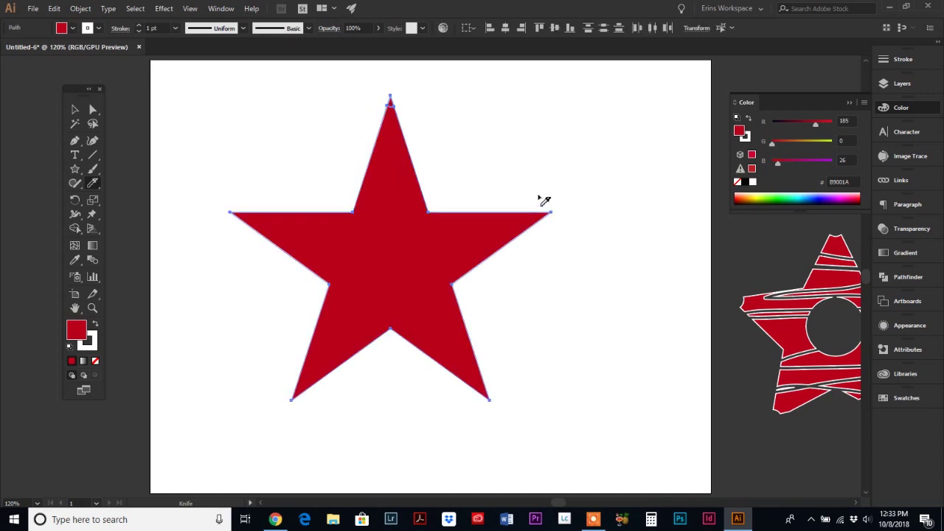
{"action": "mouse_move", "coordinate": [548, 207]}
{"action": "left_mouse_down"}
{"action": "mouse_move", "coordinate": [551, 223]}
{"action": "mouse_move", "coordinate": [553, 203]}
{"action": "mouse_move", "coordinate": [541, 200]}
{"action": "left_mouse_up"}
{"action": "mouse_move", "coordinate": [487, 394]}
{"action": "left_mouse_down"}
{"action": "mouse_move", "coordinate": [492, 361]}
{"action": "mouse_move", "coordinate": [499, 393]}
{"action": "left_mouse_up"}
{"action": "mouse_move", "coordinate": [305, 396]}
{"action": "left_mouse_down"}
{"action": "mouse_move", "coordinate": [287, 394]}
{"action": "mouse_move", "coordinate": [322, 386]}
{"action": "left_mouse_up"}
{"action": "mouse_move", "coordinate": [234, 210]}
{"action": "left_mouse_down"}
{"action": "mouse_move", "coordinate": [225, 218]}
{"action": "mouse_move", "coordinate": [242, 223]}
{"action": "mouse_move", "coordinate": [233, 206]}
{"action": "left_mouse_up"}
- Delete all five cut-off tip pieces using Direct Selection
{"action": "left_click", "coordinate": [93, 109]}
{"action": "left_click", "coordinate": [409, 115]}
{"action": "left_click", "coordinate": [391, 103]}
{"action": "key", "text": "Delete"}
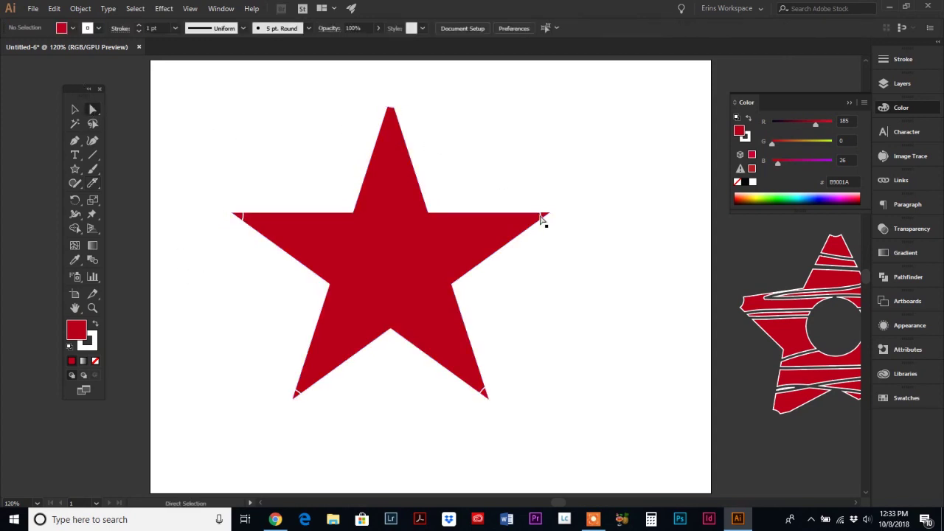
{"action": "left_click", "coordinate": [546, 218]}
{"action": "key", "text": "Delete"}
{"action": "left_click", "coordinate": [487, 395]}
{"action": "key", "text": "Delete"}
{"action": "left_click", "coordinate": [295, 396]}
{"action": "key", "text": "Delete"}
{"action": "left_click", "coordinate": [237, 216]}
{"action": "key", "text": "Delete"}
- Set the trimmed star's stroke to None and deselect it
{"action": "left_click", "coordinate": [274, 236]}
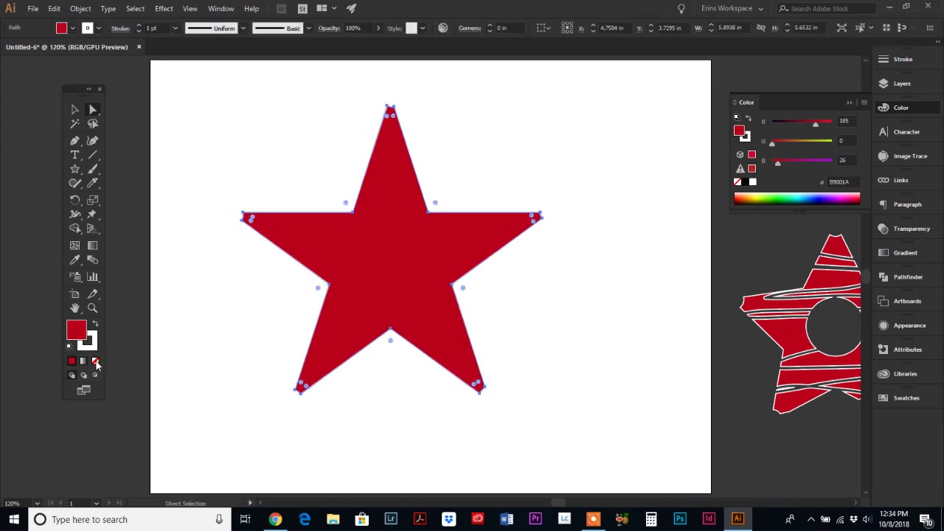
{"action": "left_click", "coordinate": [89, 341]}
{"action": "left_click", "coordinate": [96, 361]}
{"action": "left_click", "coordinate": [190, 339]}
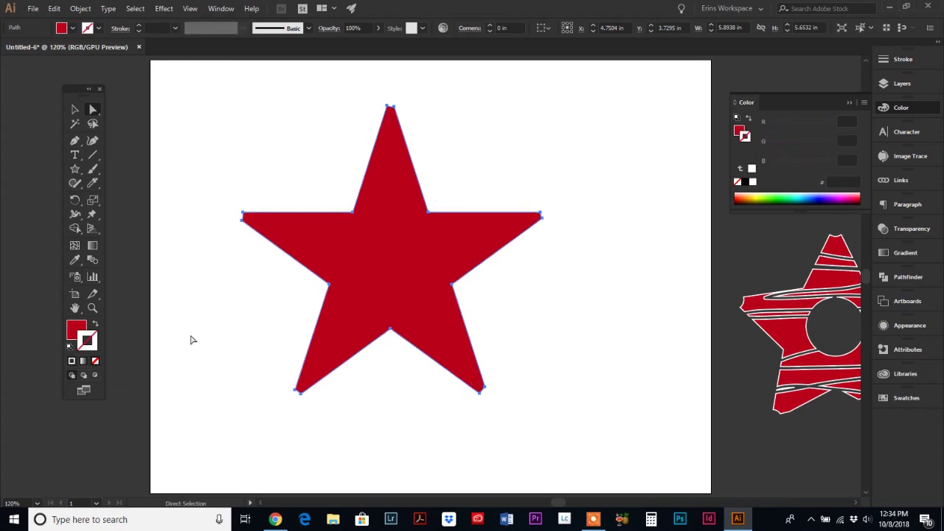
{"action": "left_click", "coordinate": [93, 182]}
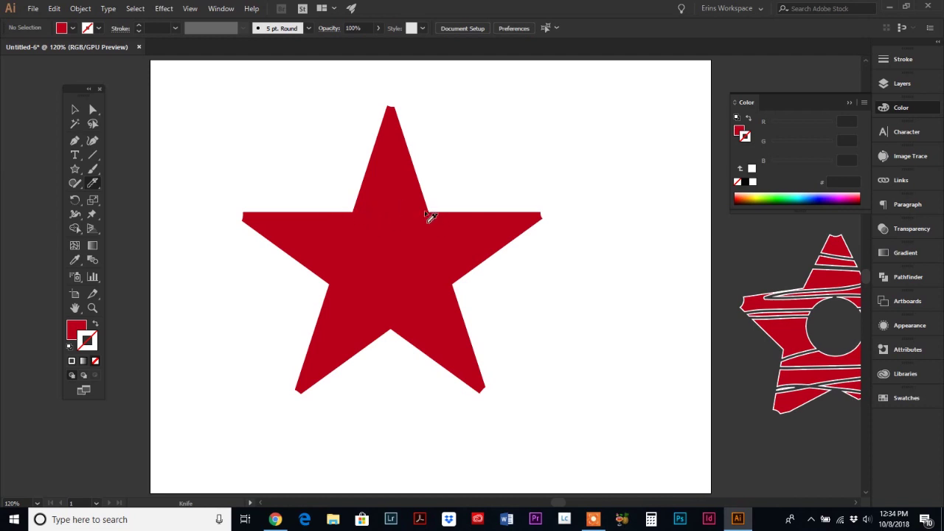
- Slice straight across the star's shoulders and test the top piece, undoing the move
{"action": "left_click_drag", "start_coordinate": [341, 213], "coordinate": [448, 213]}
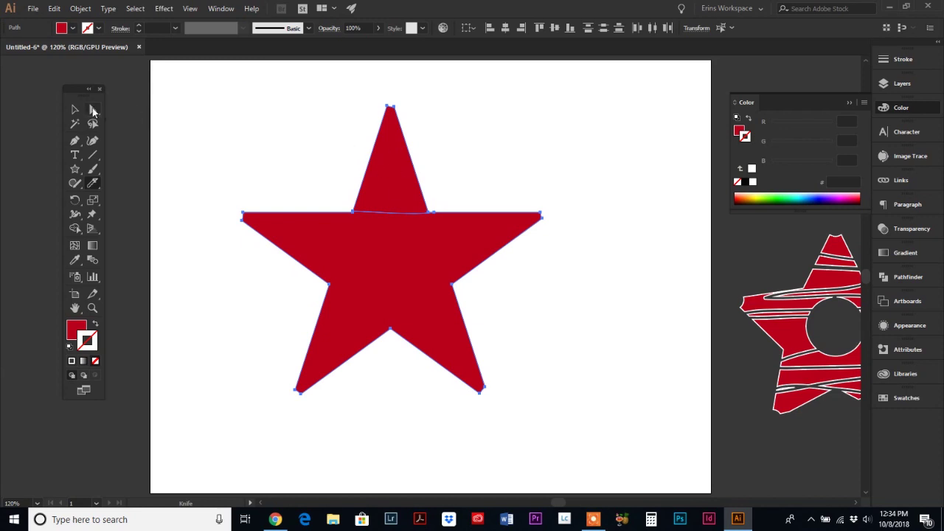
{"action": "left_click", "coordinate": [92, 110]}
{"action": "left_click", "coordinate": [289, 131]}
{"action": "left_click_drag", "start_coordinate": [390, 172], "coordinate": [387, 146]}
{"action": "key", "text": "ctrl+z"}
{"action": "left_click", "coordinate": [226, 167]}
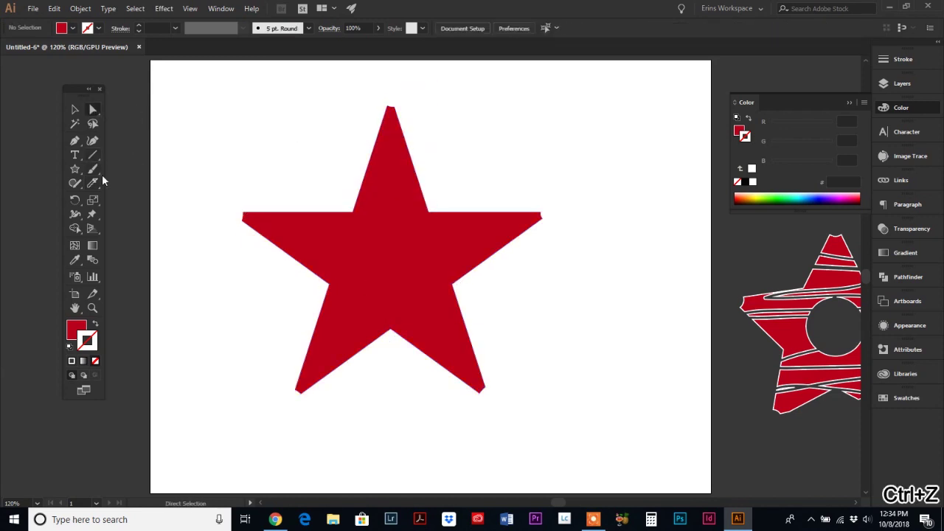
- Knife-cut from the upper-right notch, left-to-bottom notch, and upper-left notch, then deselect
{"action": "left_click", "coordinate": [92, 183]}
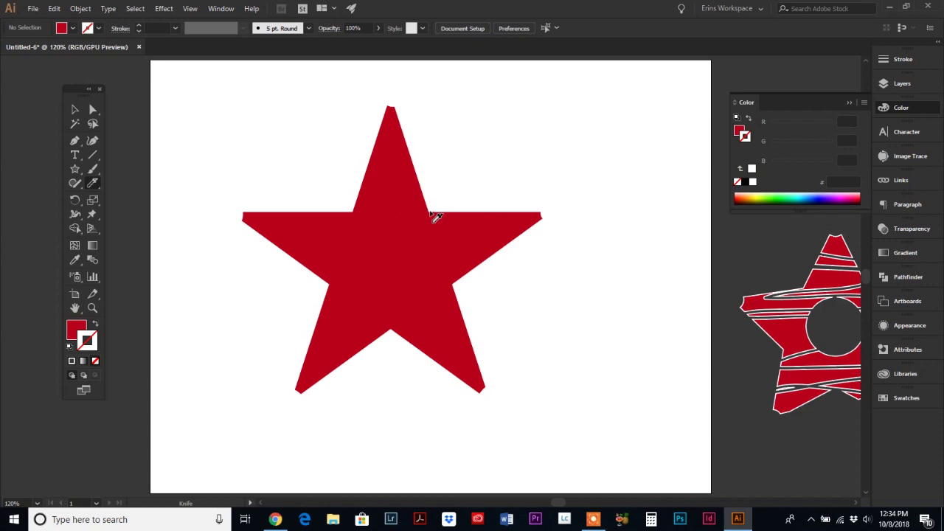
{"action": "mouse_move", "coordinate": [430, 213]}
{"action": "left_mouse_down"}
{"action": "mouse_move", "coordinate": [460, 291]}
{"action": "mouse_move", "coordinate": [501, 303]}
{"action": "left_mouse_up"}
{"action": "left_click_drag", "start_coordinate": [322, 288], "coordinate": [392, 332]}
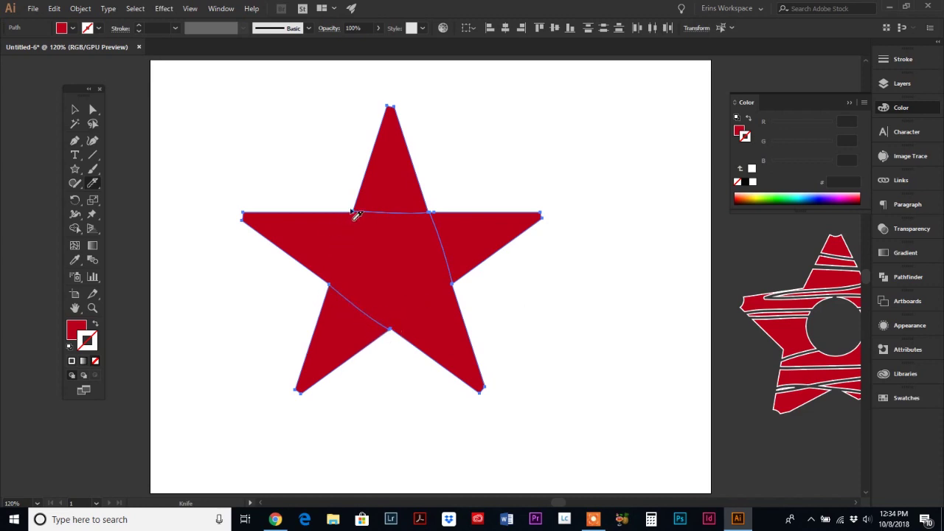
{"action": "left_click_drag", "start_coordinate": [354, 214], "coordinate": [330, 292]}
{"action": "left_click", "coordinate": [94, 111]}
{"action": "left_click", "coordinate": [321, 163]}
- Inspect the knife-cut pieces in Outline view, test-pulling the left-arm piece and undoing
{"action": "key", "text": "ctrl+y"}
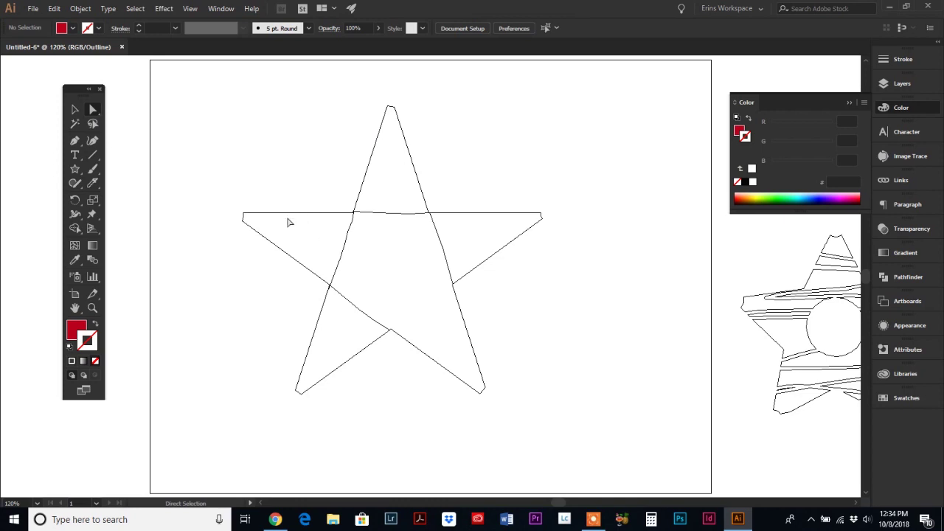
{"action": "left_click", "coordinate": [75, 110]}
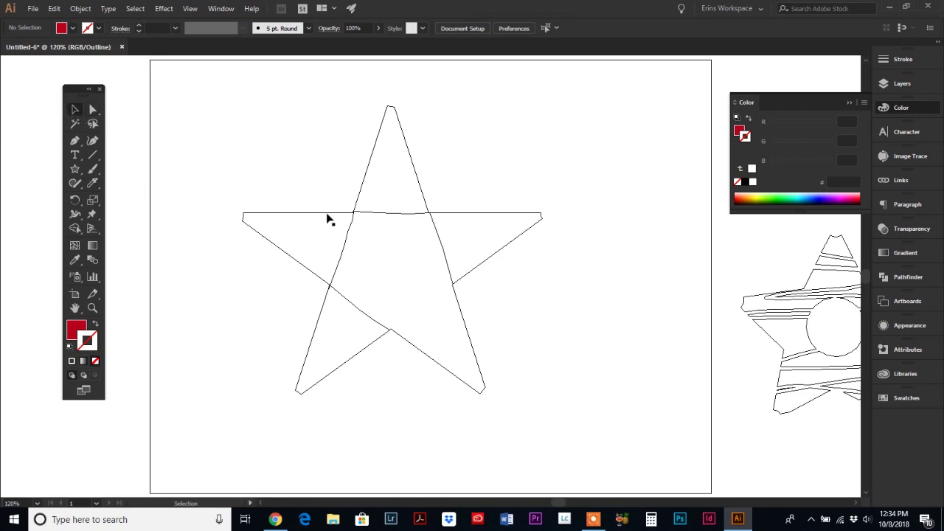
{"action": "left_click_drag", "start_coordinate": [326, 214], "coordinate": [297, 213]}
{"action": "key", "text": "ctrl+z"}
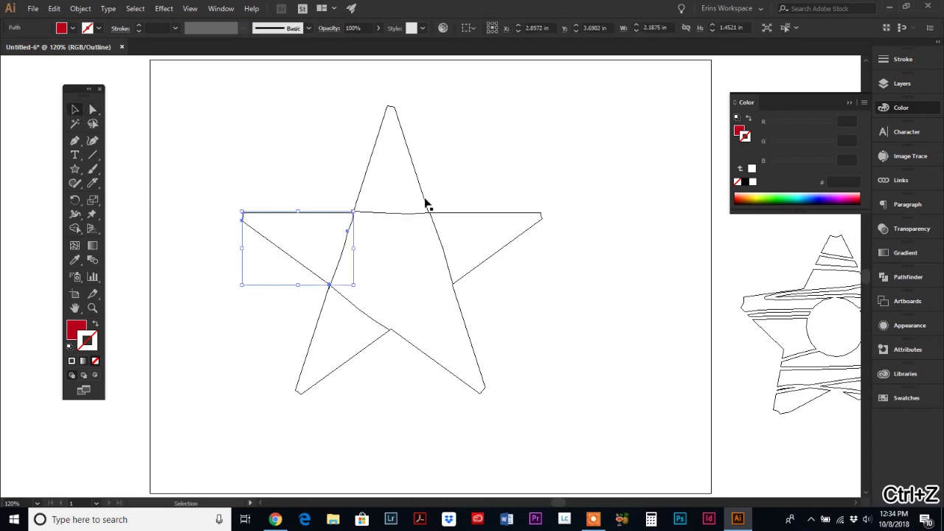
{"action": "left_click", "coordinate": [424, 181]}
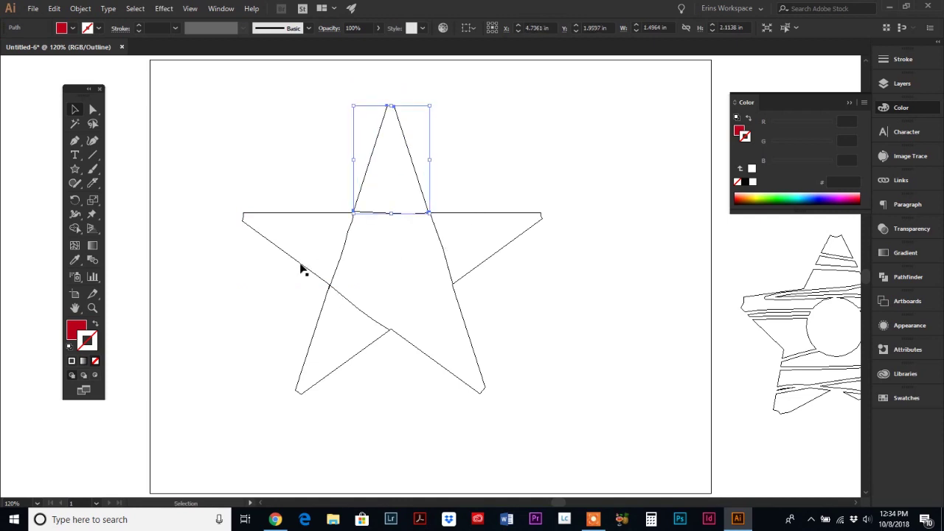
{"action": "key", "text": "ctrl+y"}
- Move the sliced star left and bring the striped star onto the artboard beside it
{"action": "left_click_drag", "start_coordinate": [263, 140], "coordinate": [451, 310]}
{"action": "left_click_drag", "start_coordinate": [403, 261], "coordinate": [328, 282]}
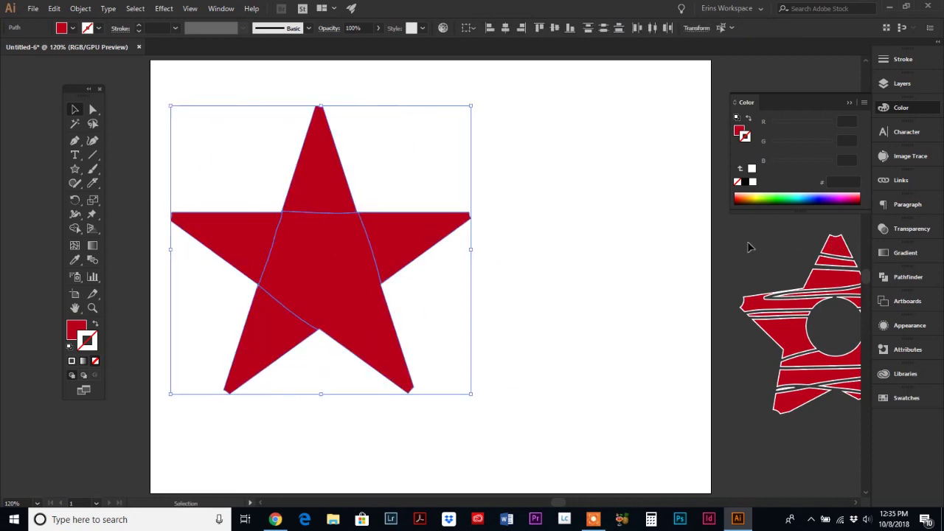
{"action": "scroll", "coordinate": [760, 295], "scroll_direction": "right", "scroll_amount": 3}
{"action": "left_click", "coordinate": [796, 353]}
{"action": "left_click_drag", "start_coordinate": [798, 356], "coordinate": [550, 302]}
{"action": "left_click", "coordinate": [413, 141]}
{"action": "left_click_drag", "start_coordinate": [388, 143], "coordinate": [425, 141]}
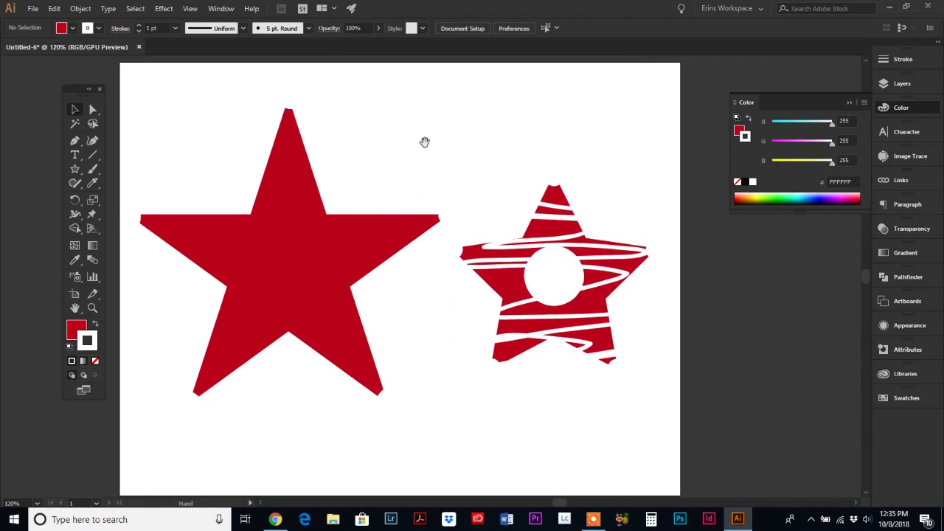